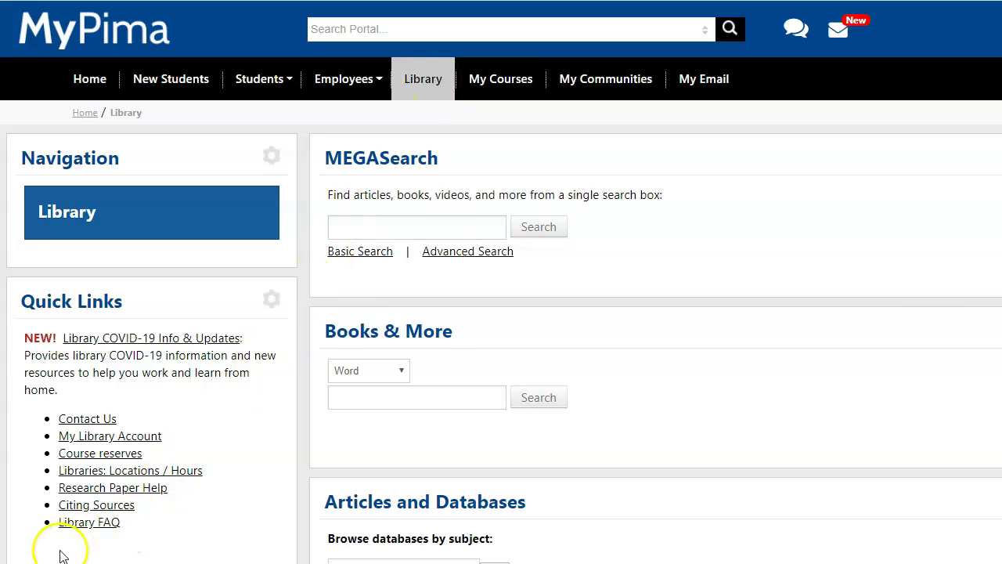
Step: Under Articles and Databases, browse databases by the subject Controversial Issues
scroll(918, 294, down, 4)
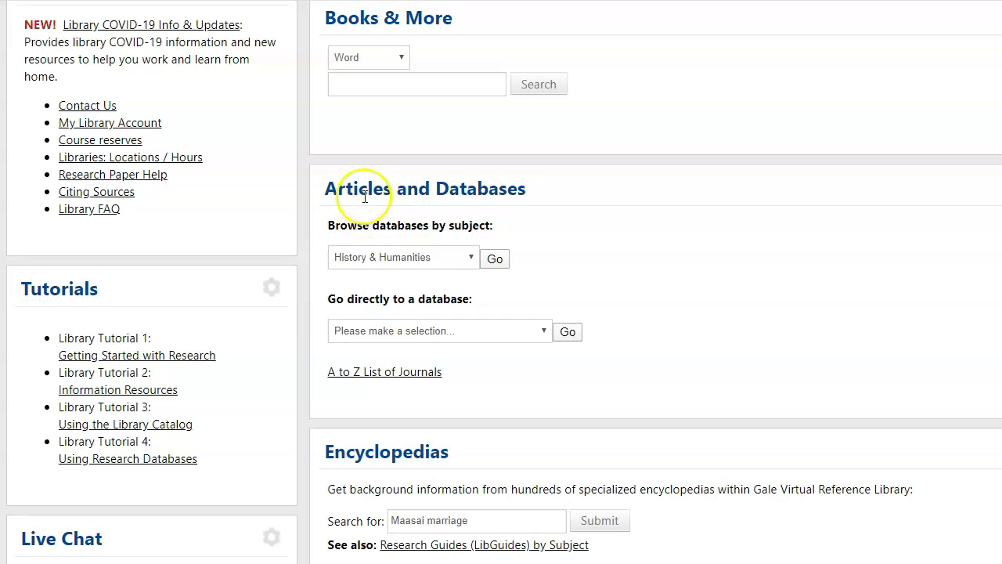
drag(329, 180, 523, 198)
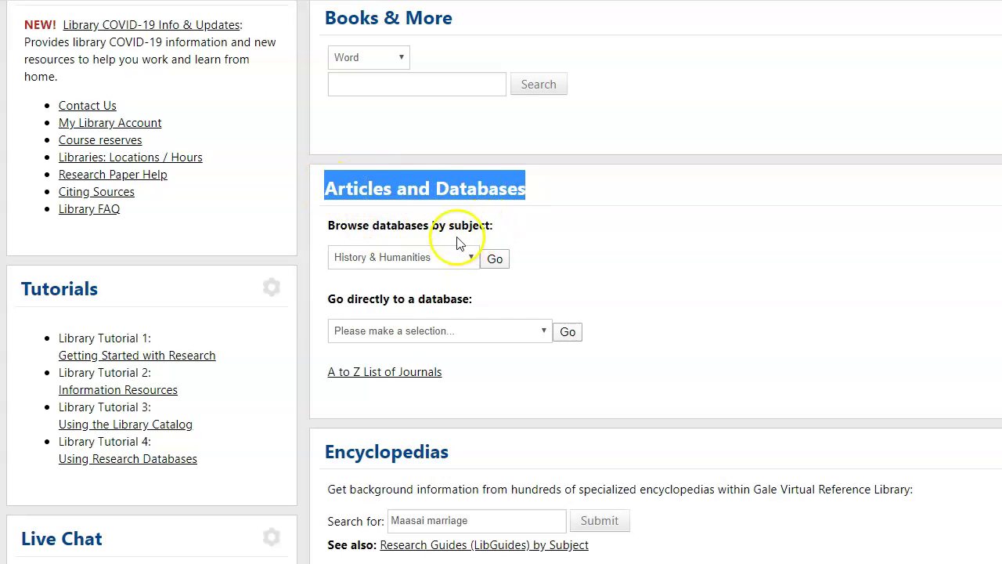
drag(507, 232, 327, 229)
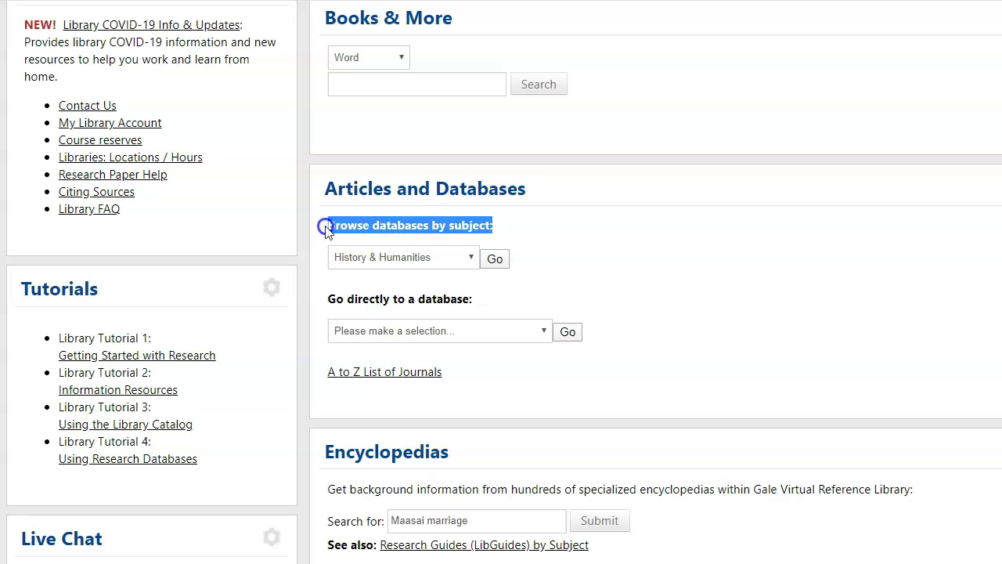
click(472, 257)
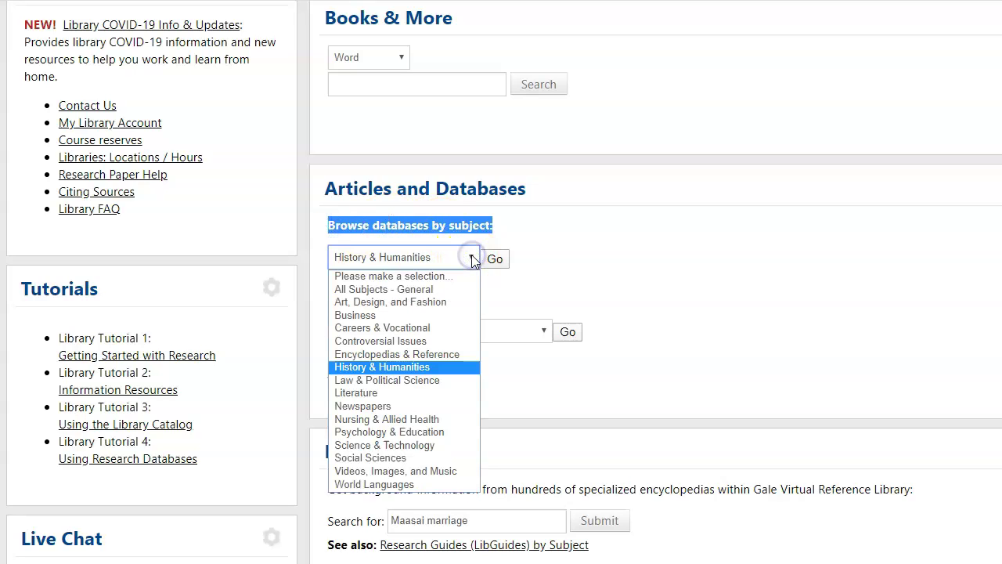
click(406, 348)
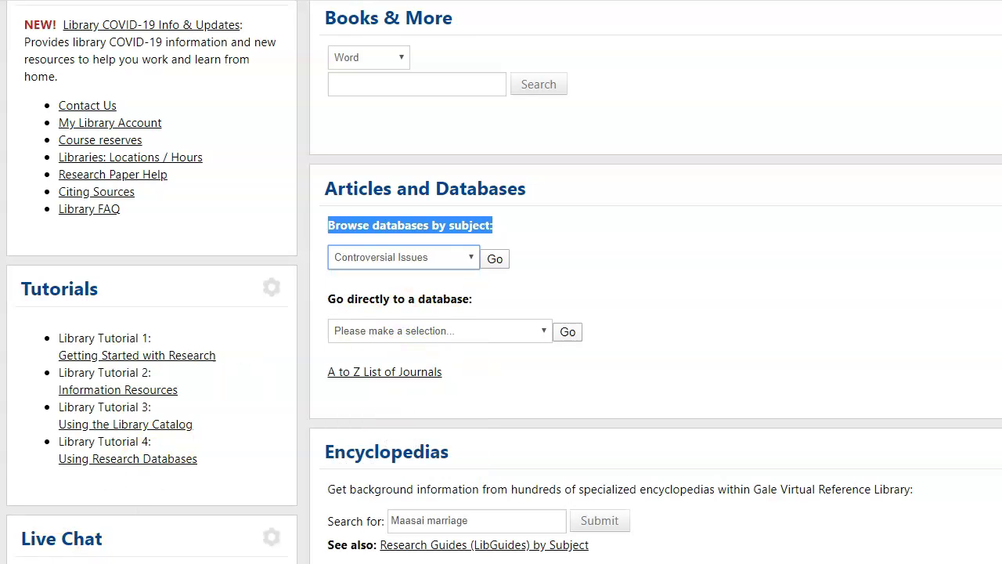
click(505, 259)
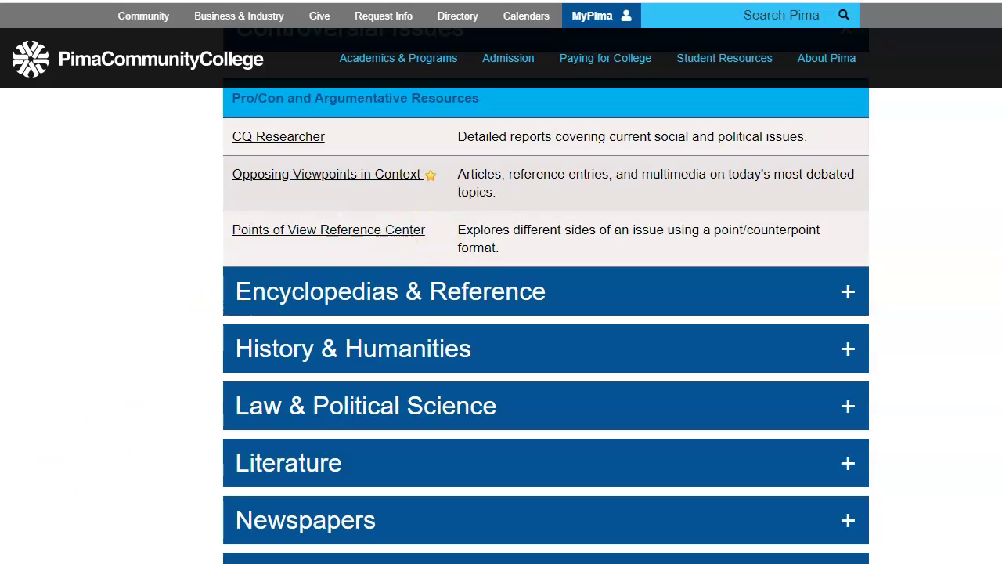
Step: Follow the Points of View Reference Center database link
click(351, 235)
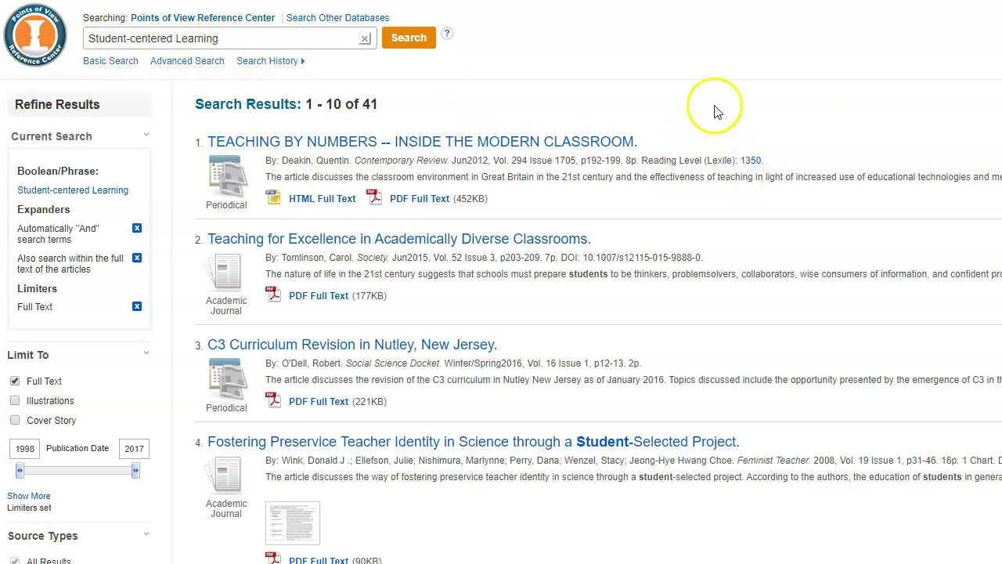
Step: Scroll through the 41 Student-centered Learning search results
scroll(751, 181, down, 5)
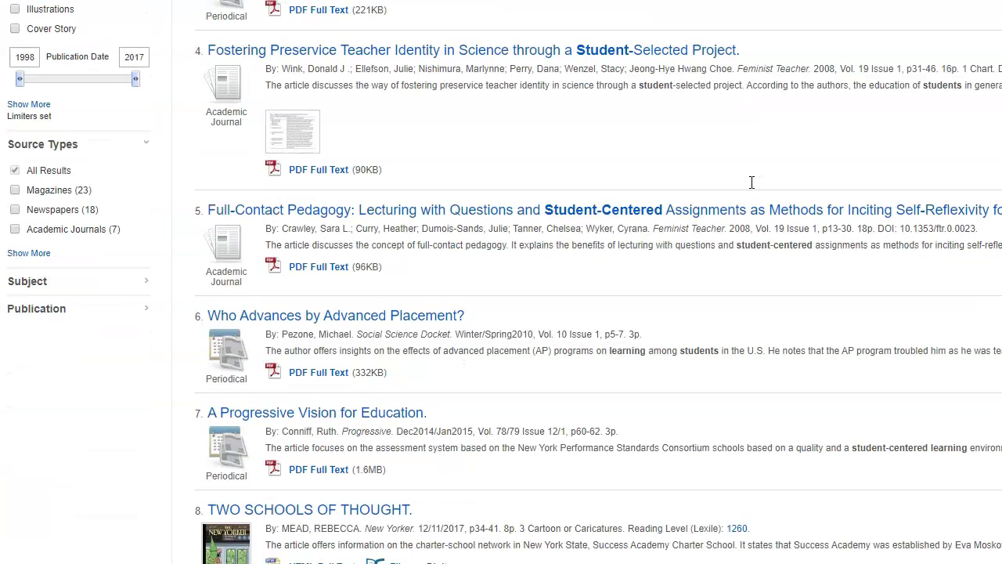
Step: Open the Full-Contact Pedagogy record, highlight its abstract, then view the PDF full text
click(449, 219)
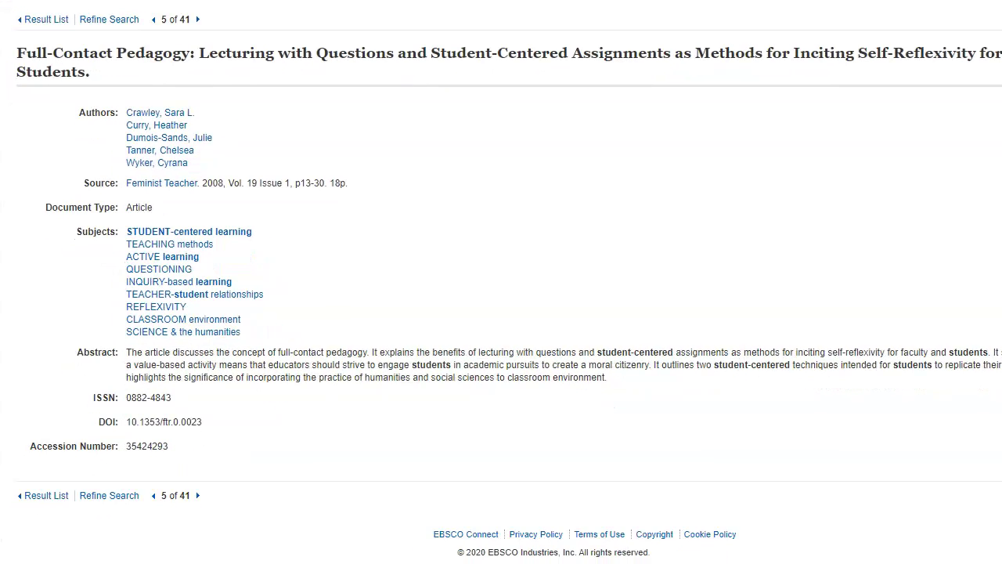
drag(128, 351, 734, 352)
click(613, 368)
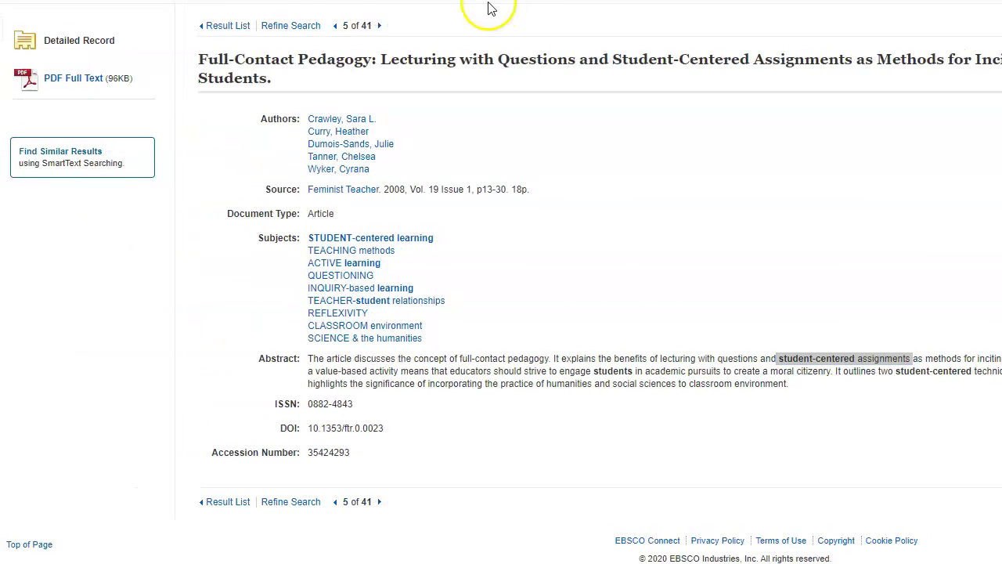
click(63, 80)
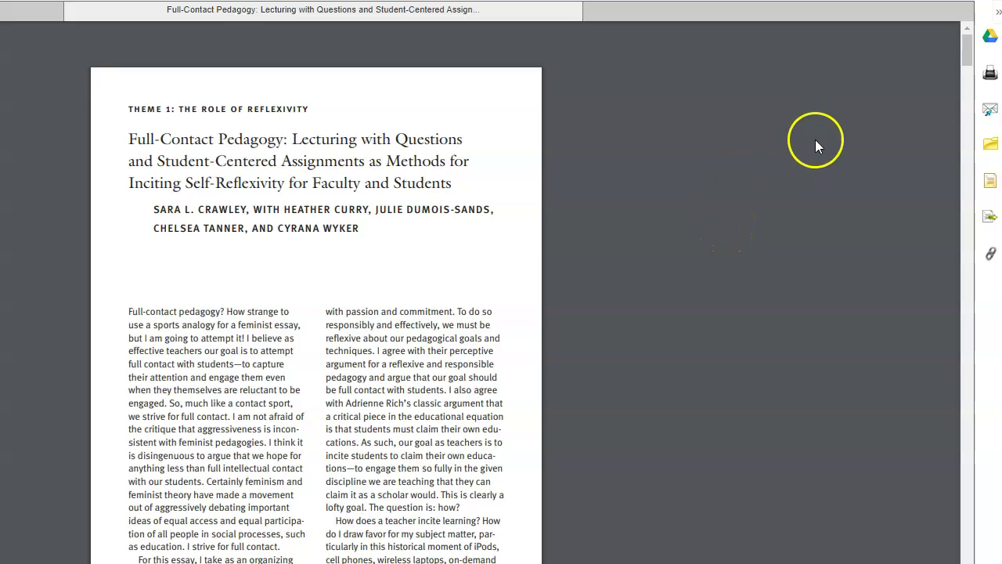
Step: E-mail the article PDF with an MLA citation to your own address
click(990, 112)
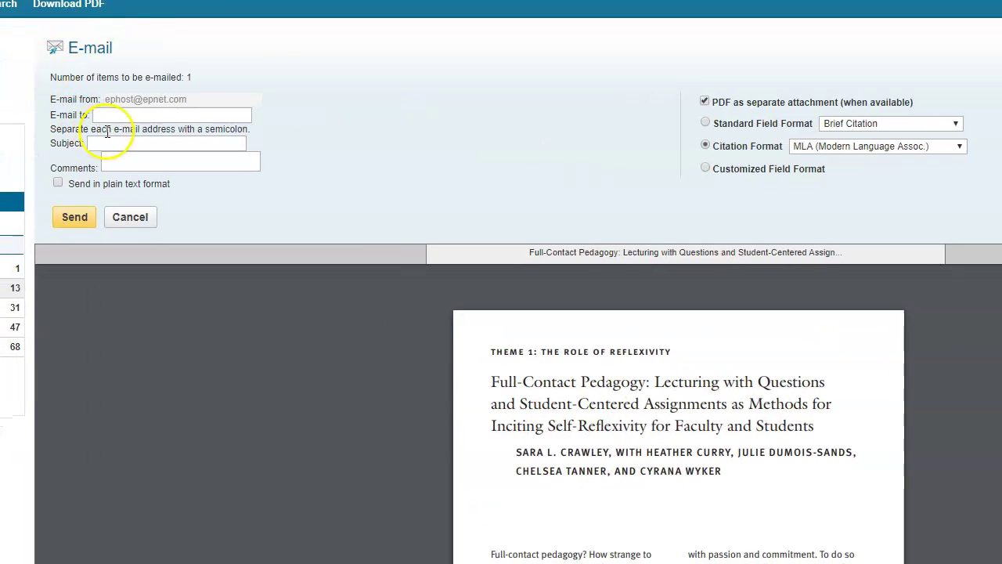
click(111, 117)
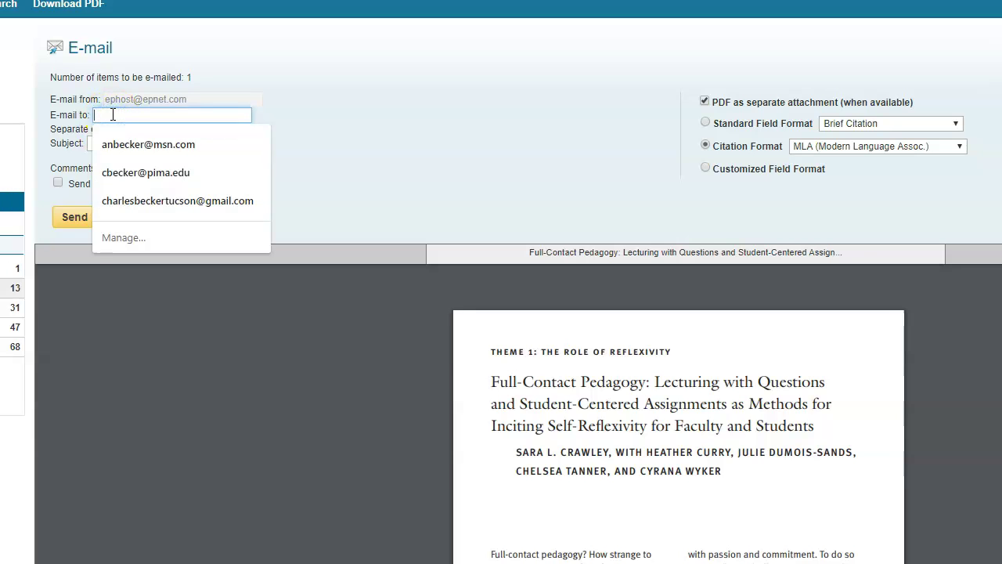
click(119, 173)
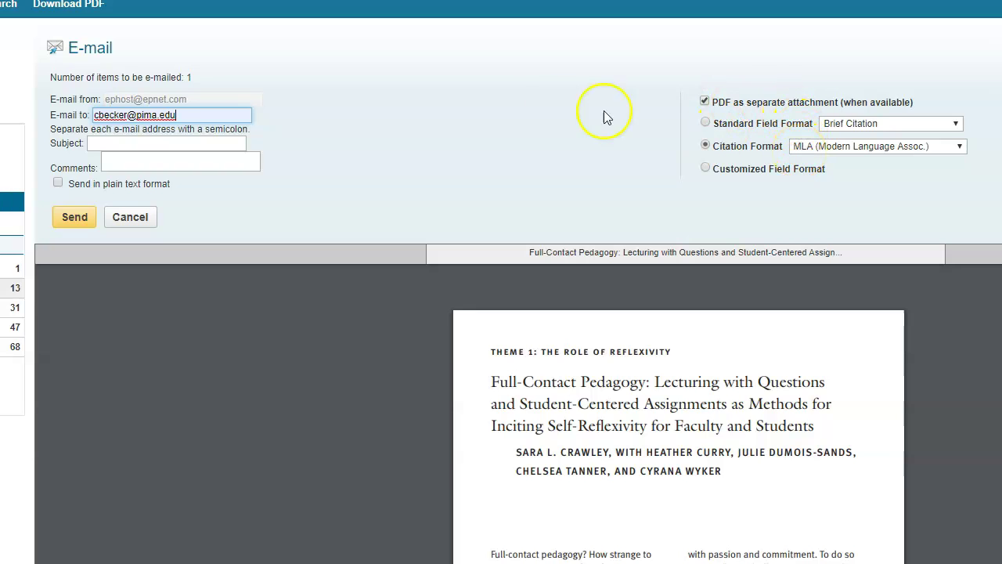
click(75, 219)
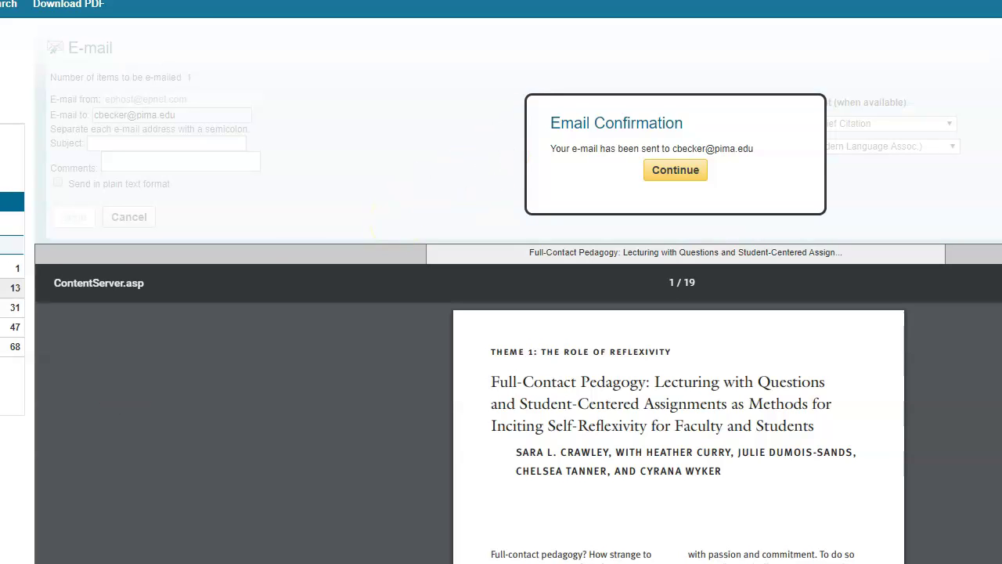
Step: Back in the article's detailed record, bring up its citations and select the MLA entry
click(674, 169)
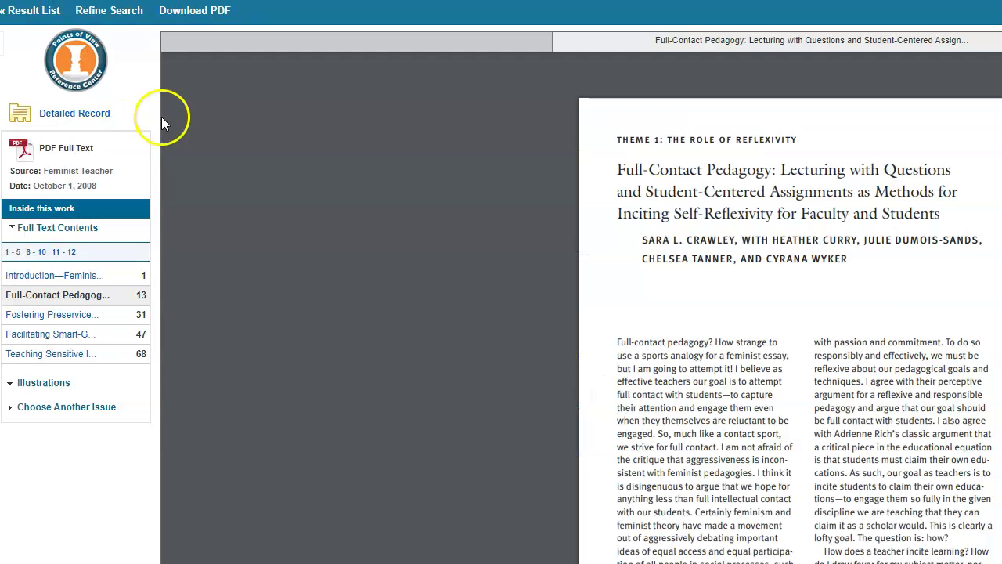
click(69, 115)
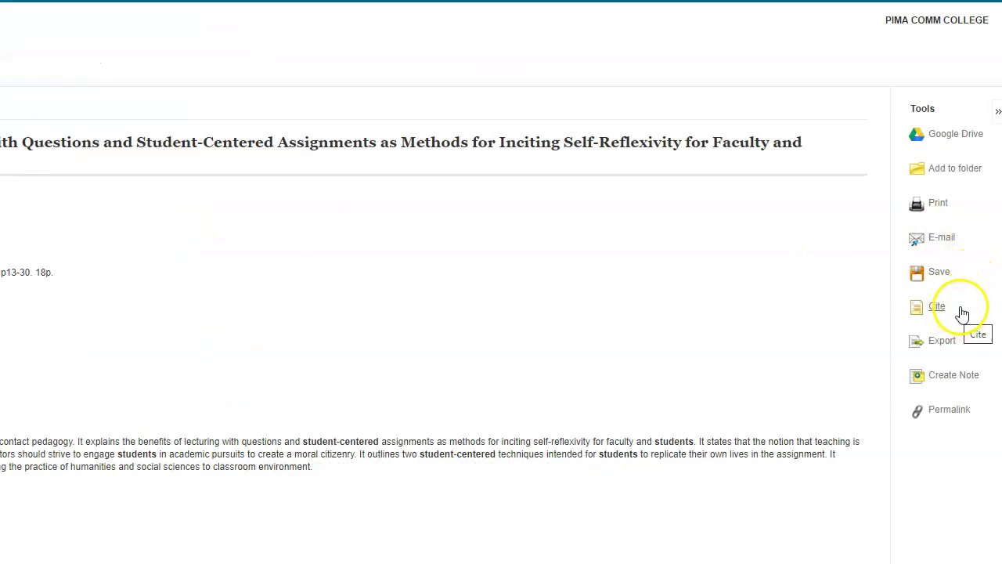
click(936, 306)
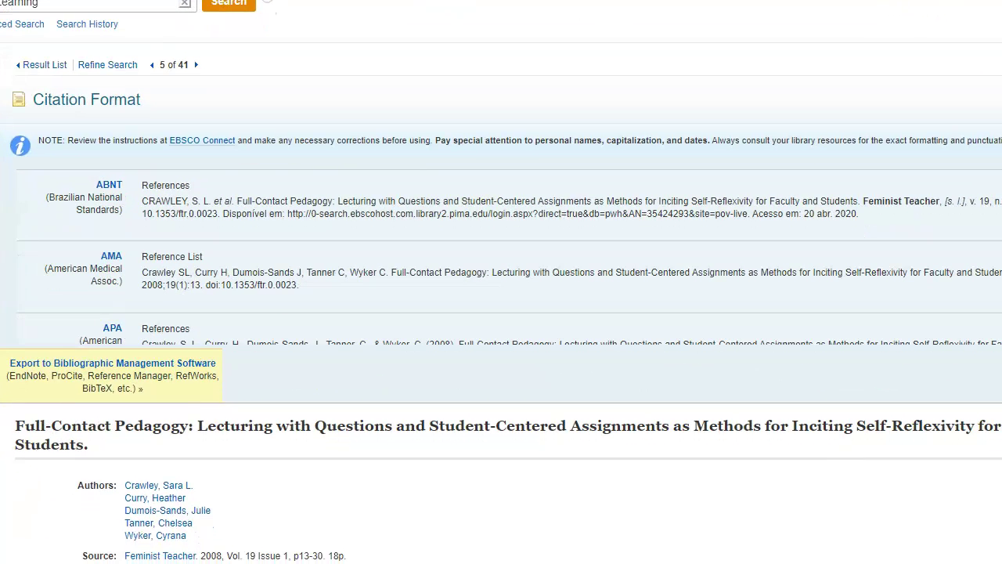
scroll(508, 278, down, 1)
scroll(501, 245, down, 5)
scroll(501, 245, down, 1)
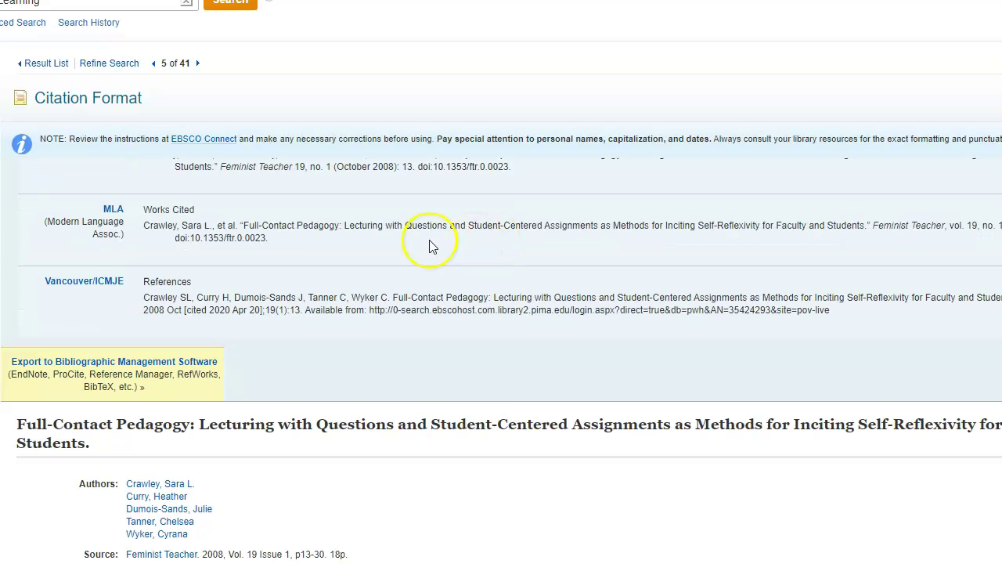
drag(144, 225, 288, 239)
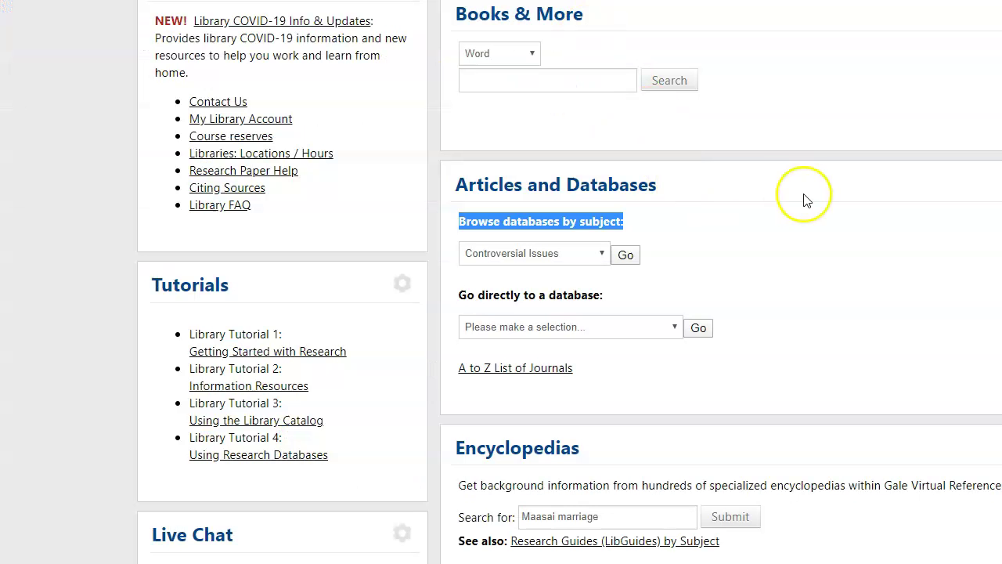
Step: Scroll up to the MEGASearch section and highlight its heading
scroll(824, 290, up, 4)
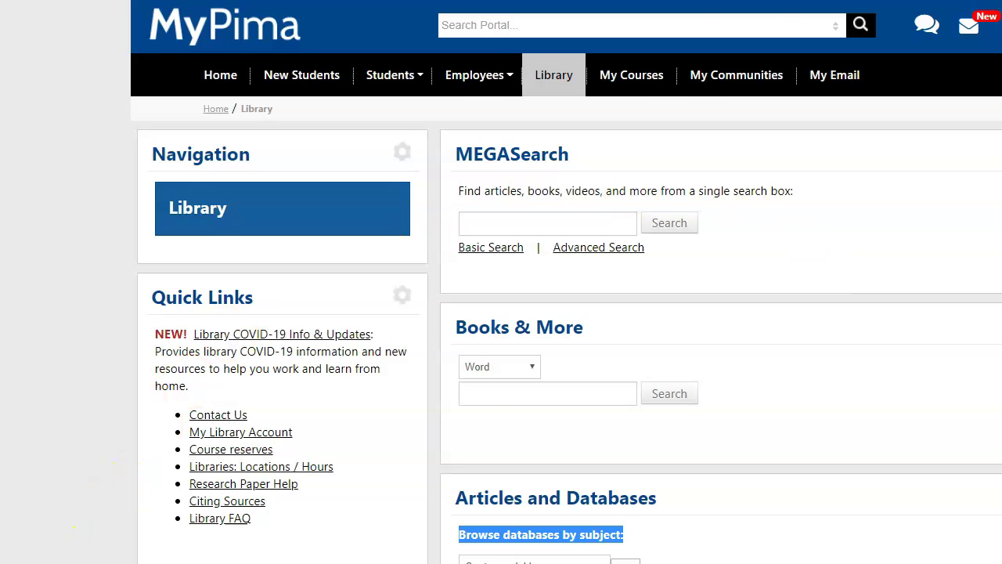
drag(318, 149, 436, 156)
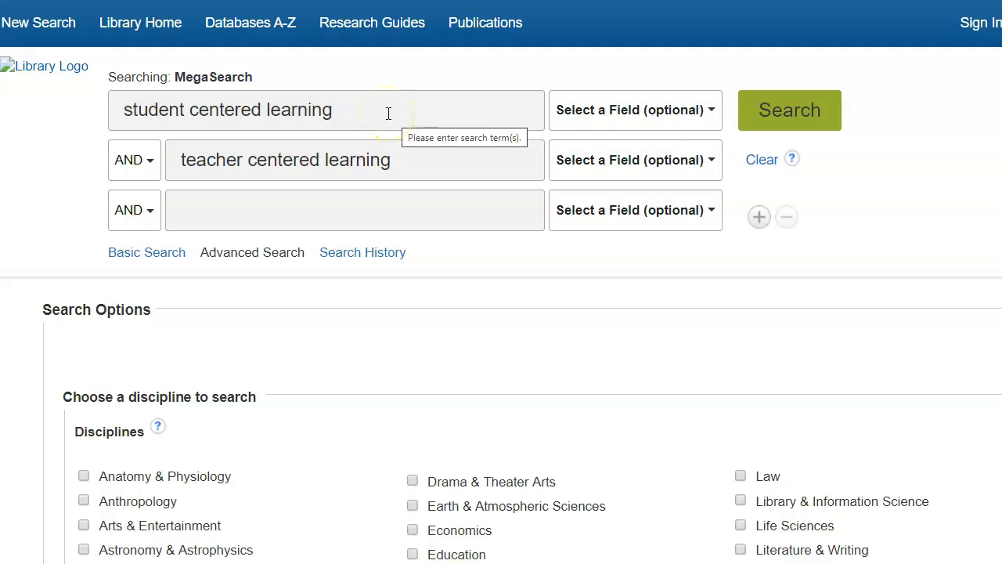
Step: Search MegaSearch for 'student centered learning' AND 'teacher centered learning'
click(818, 117)
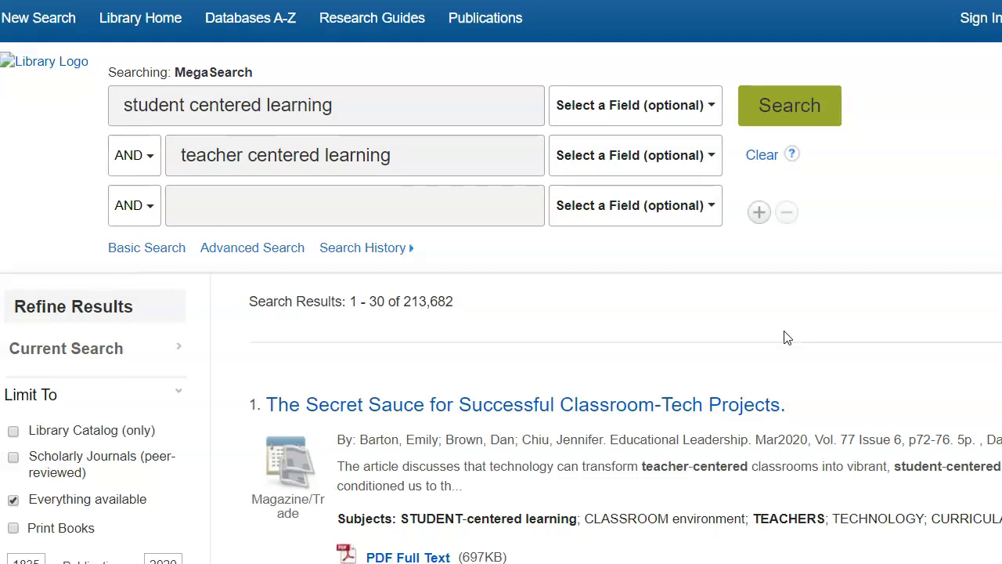
scroll(783, 335, down, 4)
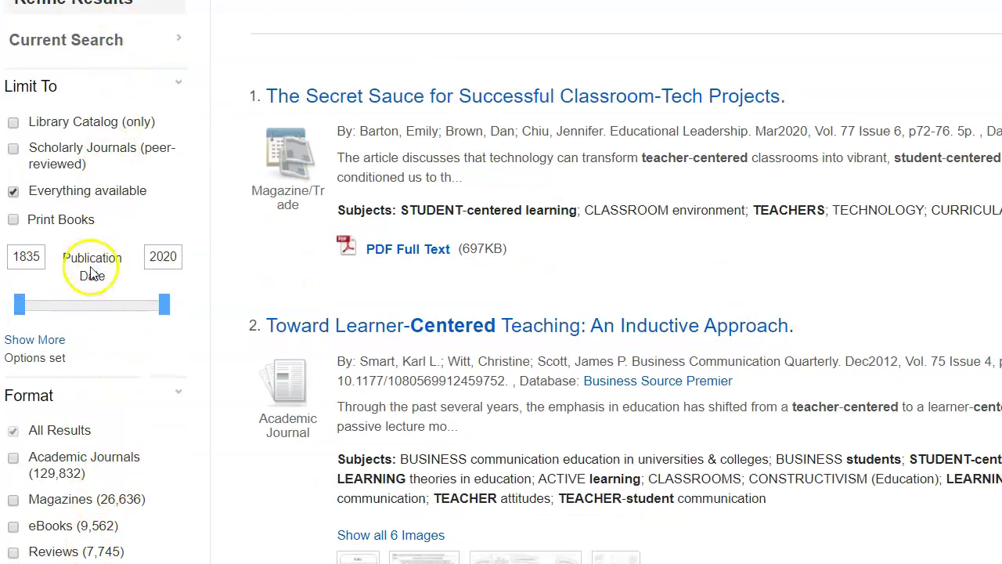
double_click(40, 265)
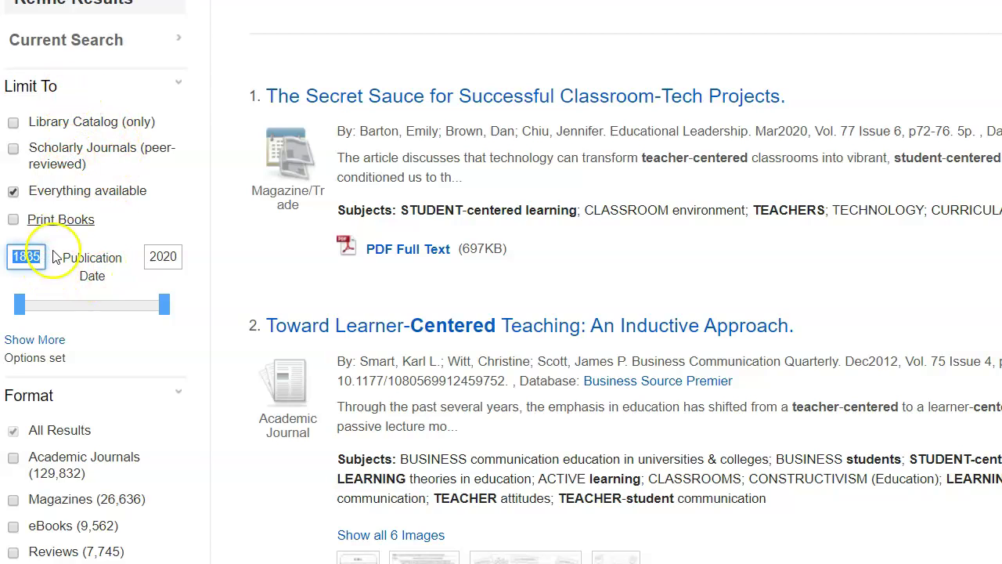
scroll(135, 333, down, 2)
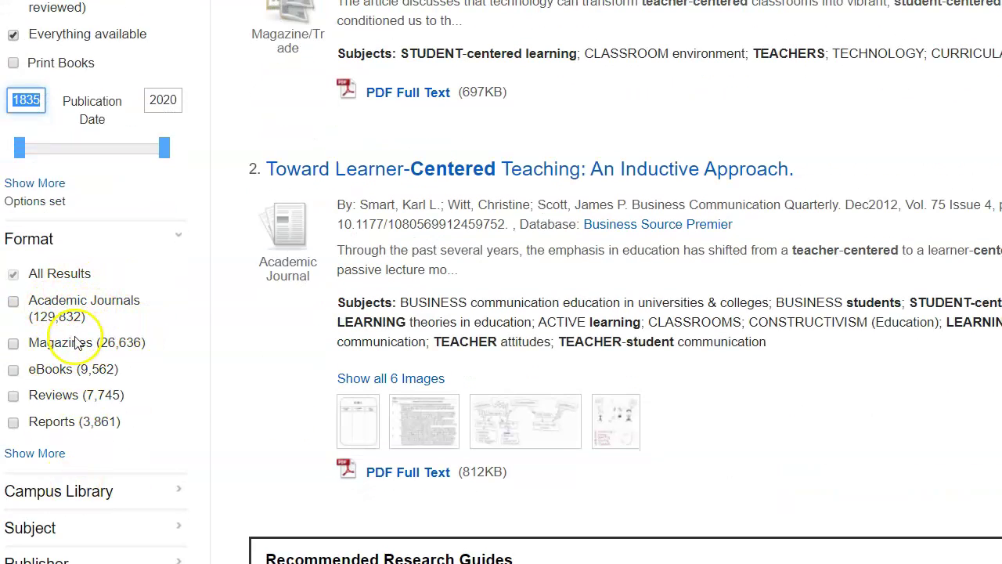
scroll(701, 212, up, 2)
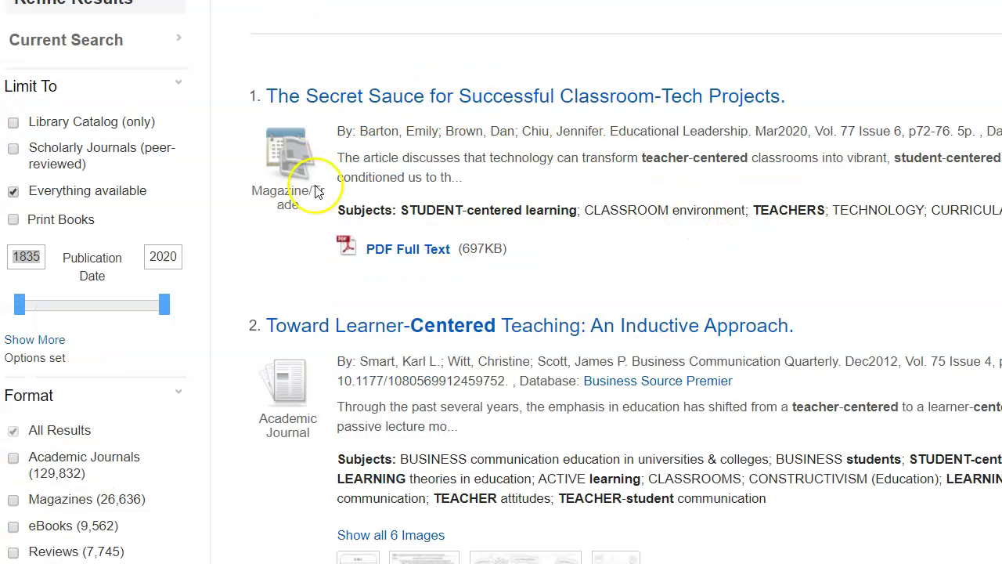
drag(250, 190, 314, 214)
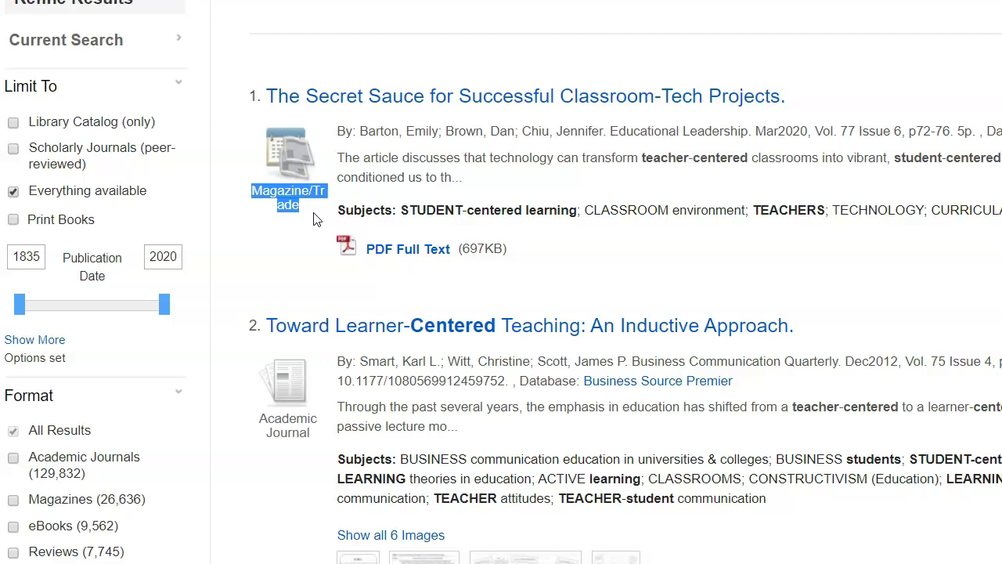
drag(259, 418, 310, 433)
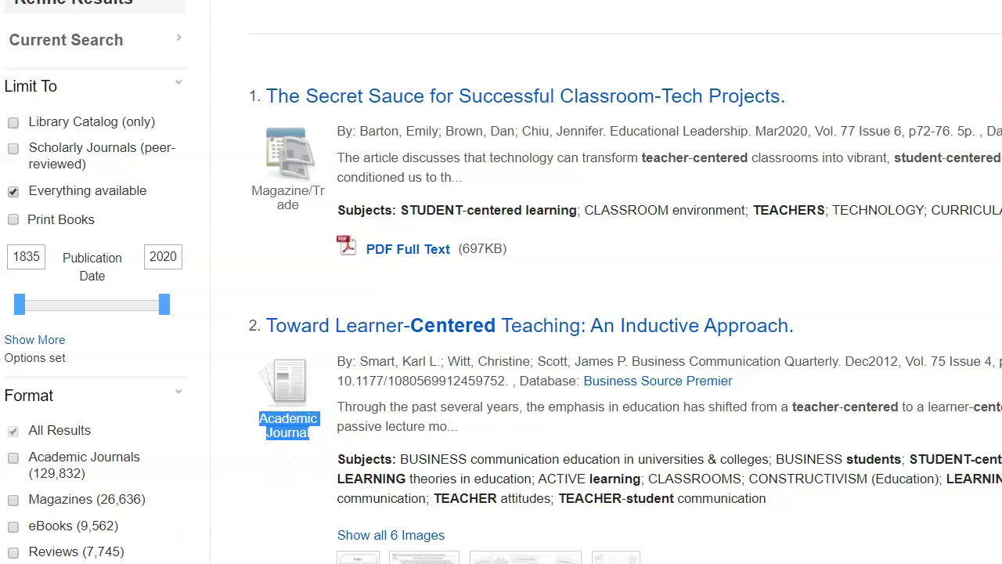
click(751, 152)
scroll(751, 153, down, 7)
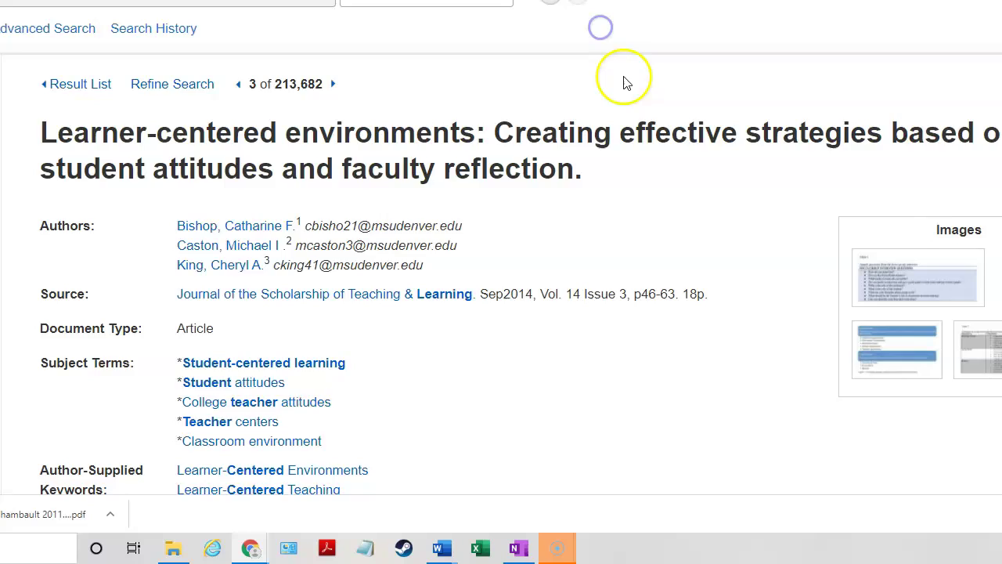
Step: Copy the article's MLA citation from the Cite panel and switch to the blank Google Doc
scroll(836, 303, down, 2)
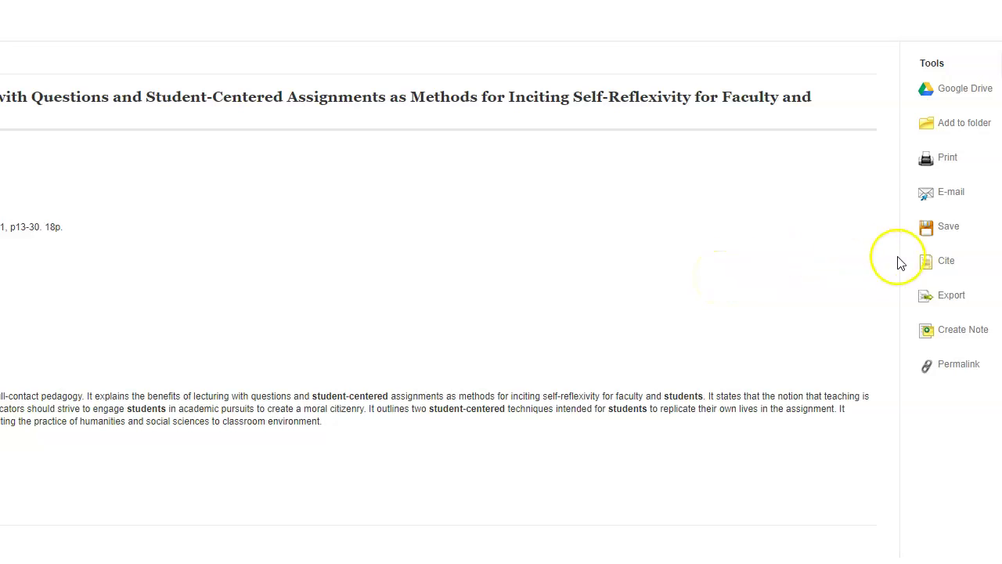
click(944, 266)
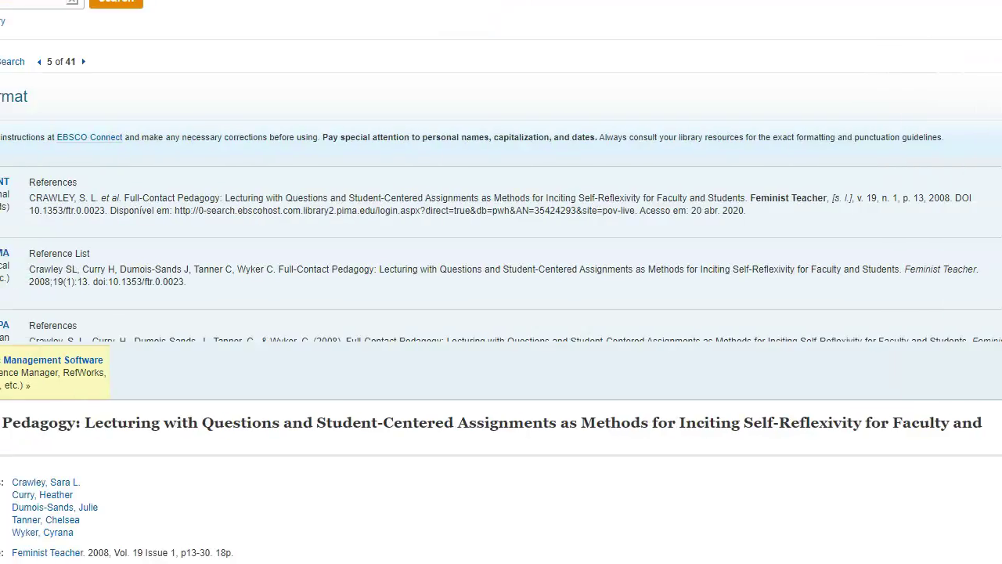
scroll(402, 258, down, 5)
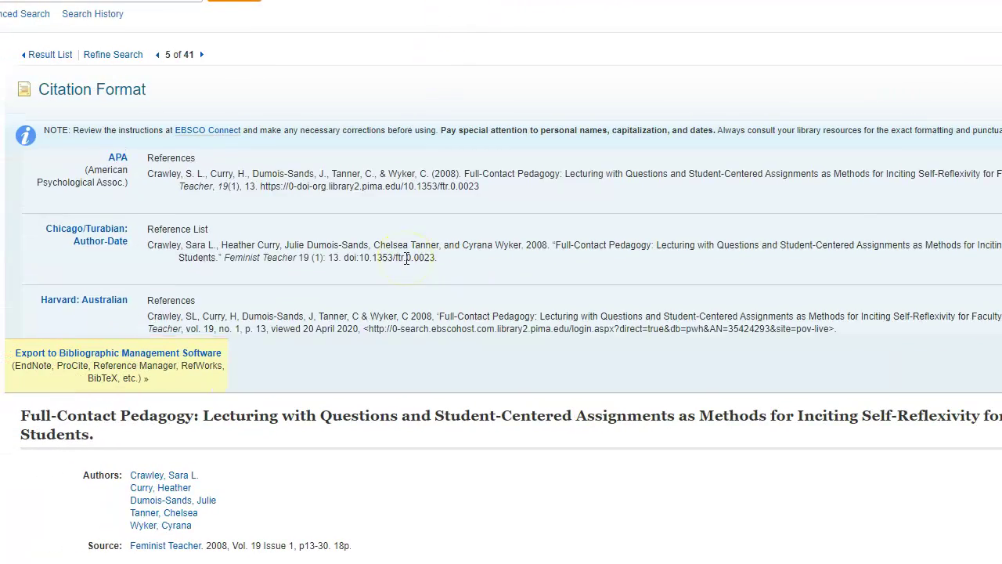
scroll(407, 258, down, 3)
drag(146, 217, 288, 235)
right_click(258, 232)
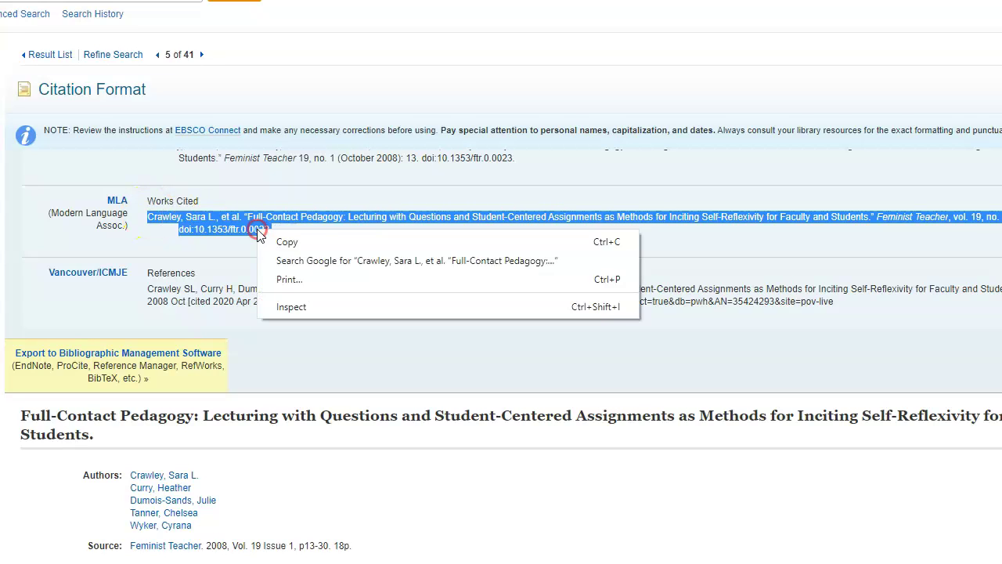
click(290, 241)
key(ctrl+Tab)
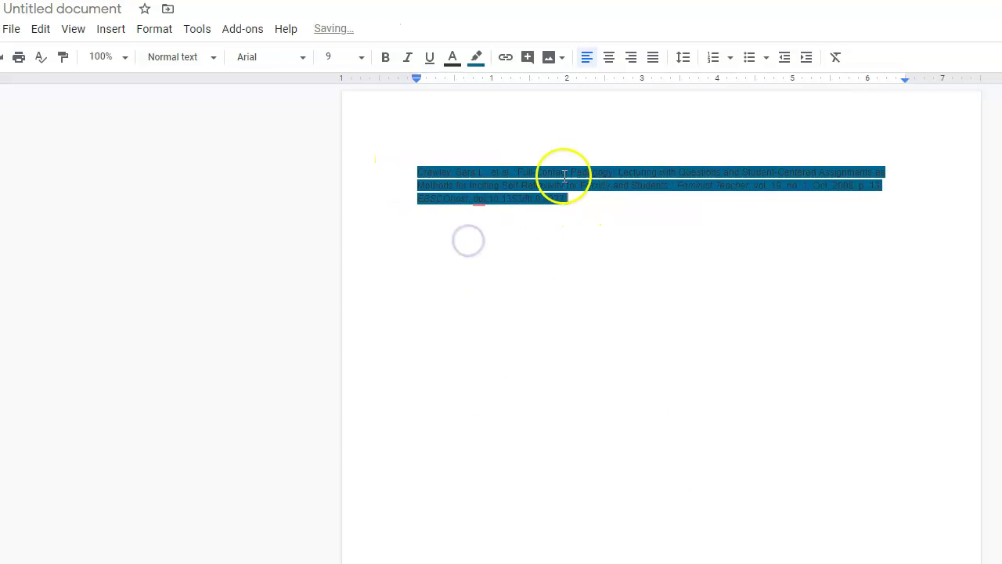
Step: Set the pasted citation's highlight colour to None
drag(579, 204, 414, 173)
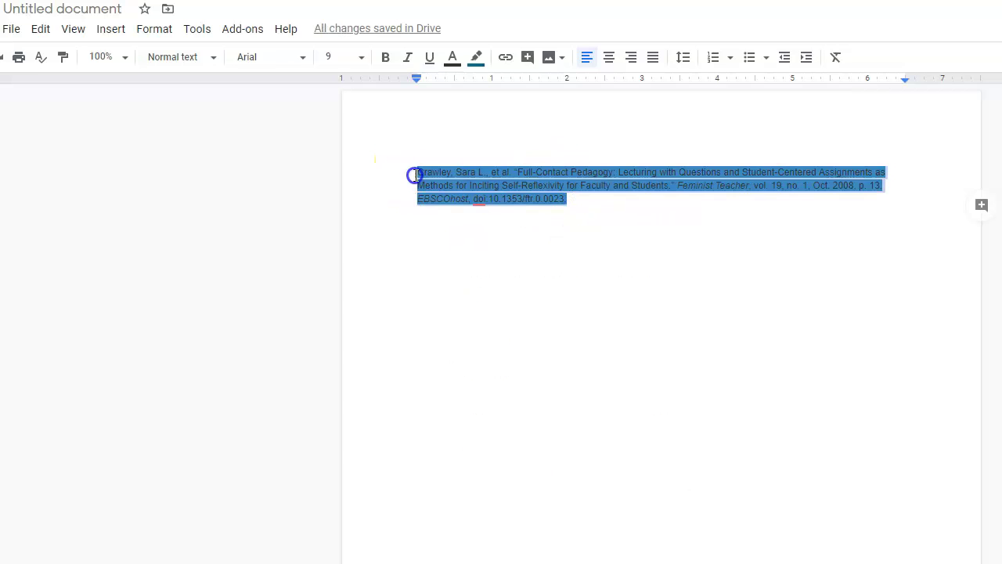
click(484, 56)
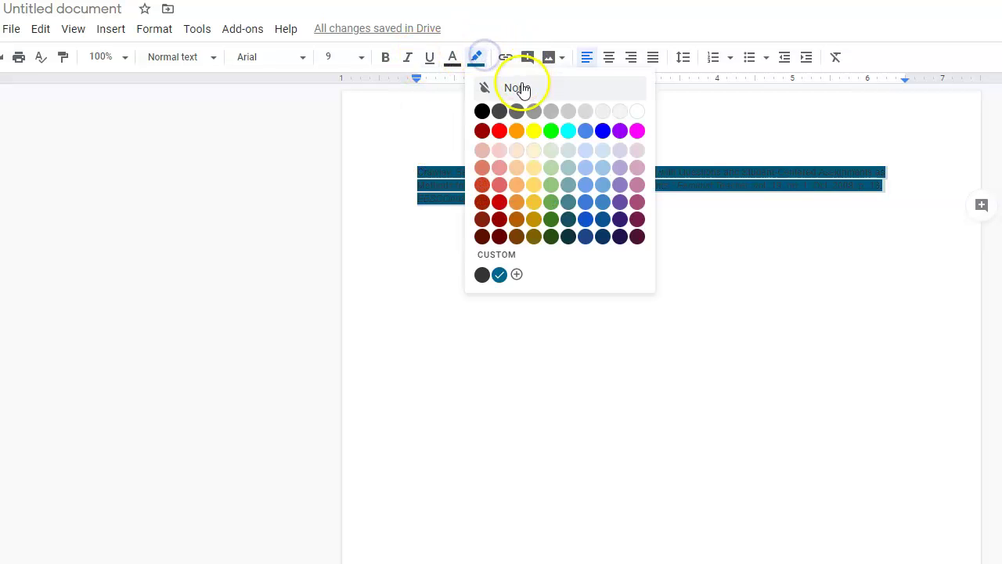
click(521, 85)
click(591, 209)
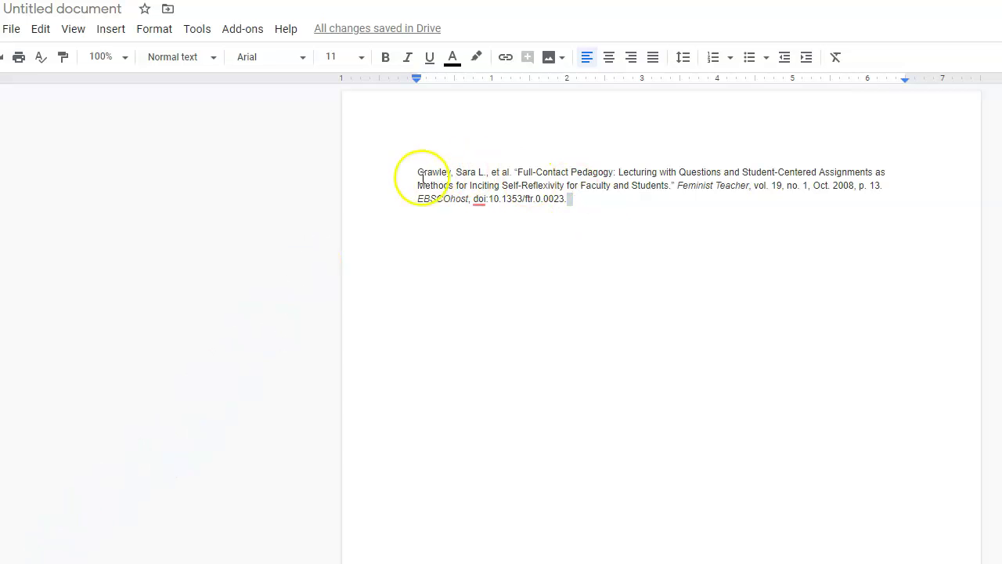
Step: Give the citation a hanging special indent via Indentation options
drag(408, 172, 573, 199)
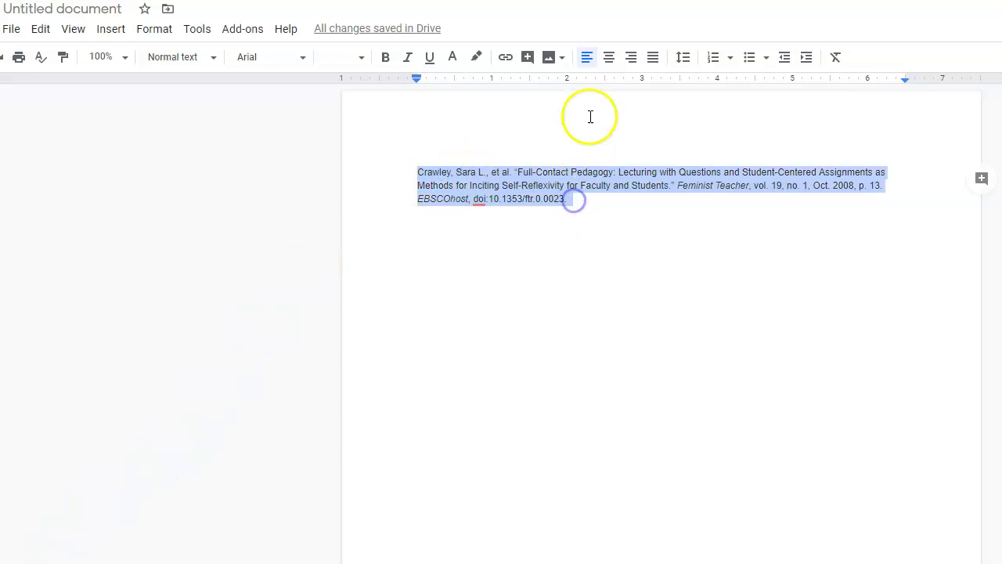
click(155, 30)
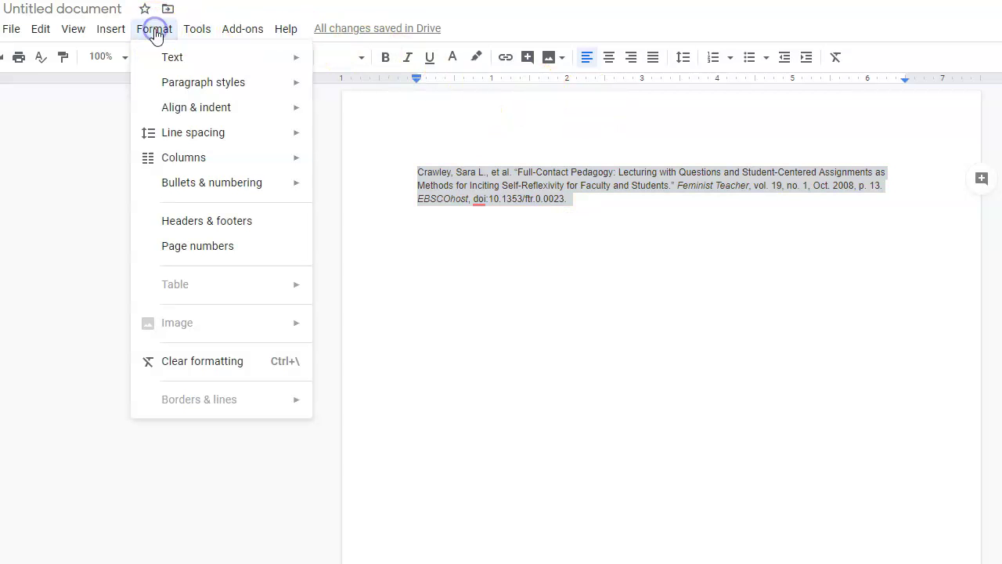
click(184, 110)
click(388, 274)
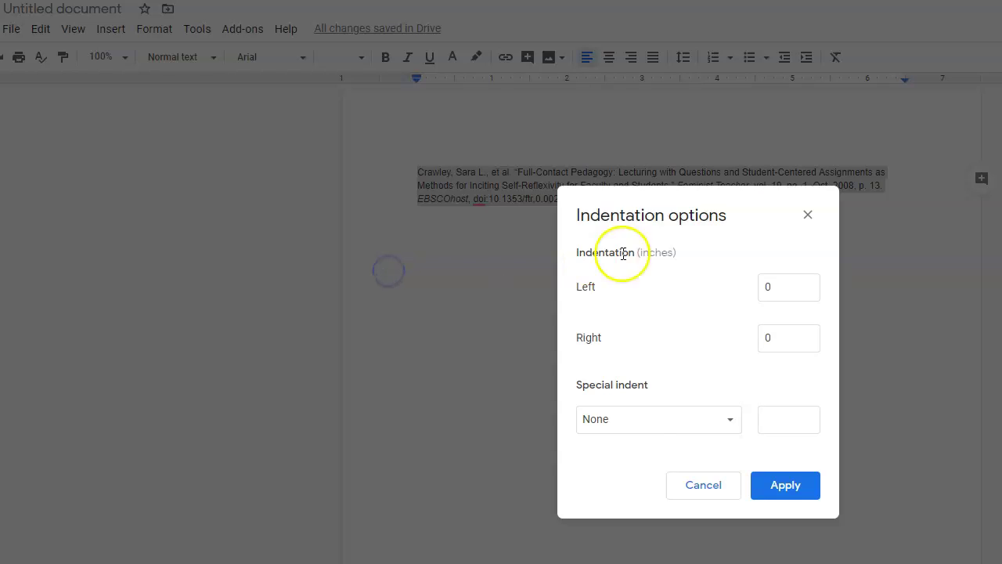
click(632, 423)
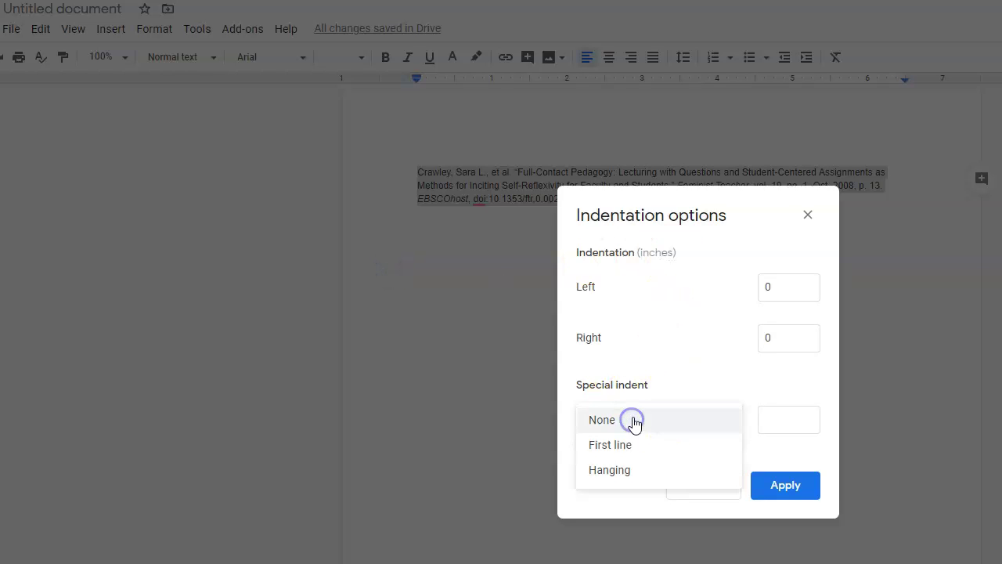
click(624, 470)
click(773, 479)
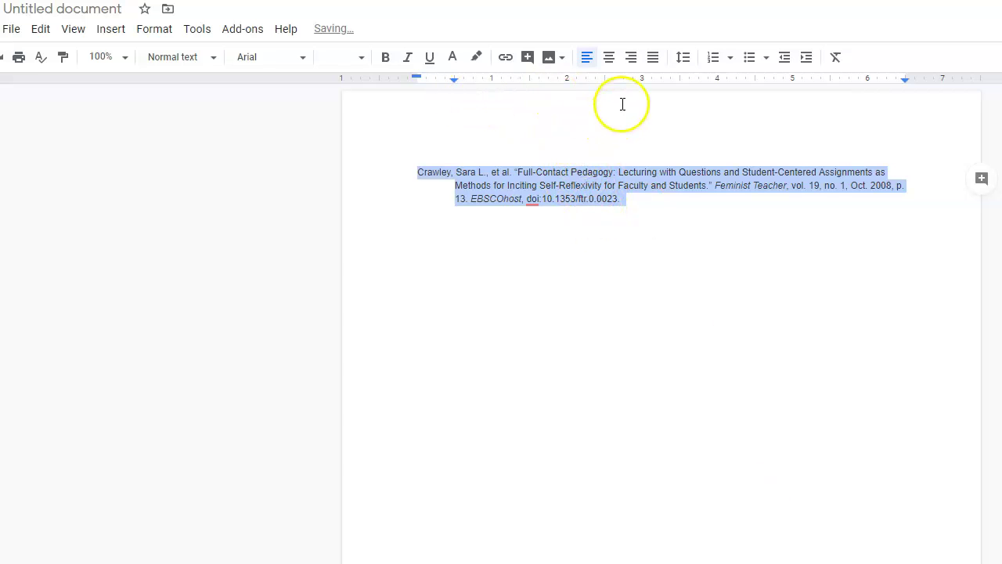
Step: Set the citation's line spacing to Double
click(683, 58)
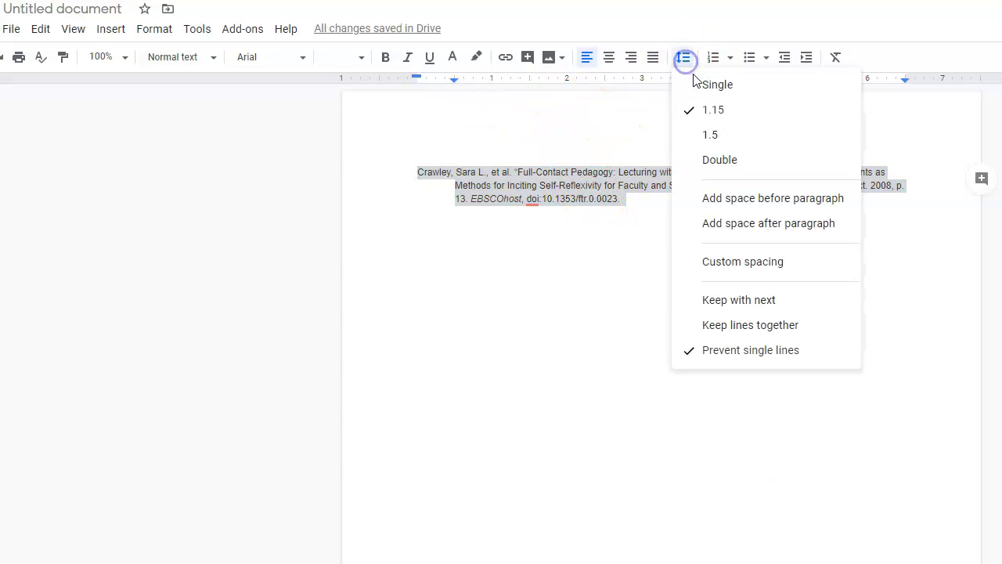
click(715, 159)
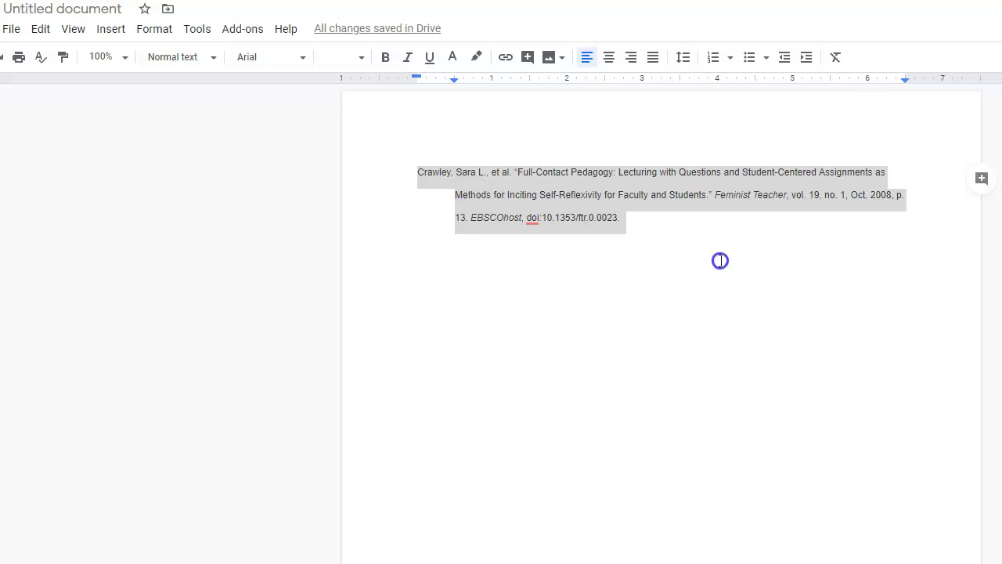
click(714, 195)
Step: Confirm that 'Feminist Teacher' and 'EBSCOhost' are still italicized in the citation
drag(714, 195, 786, 195)
click(689, 257)
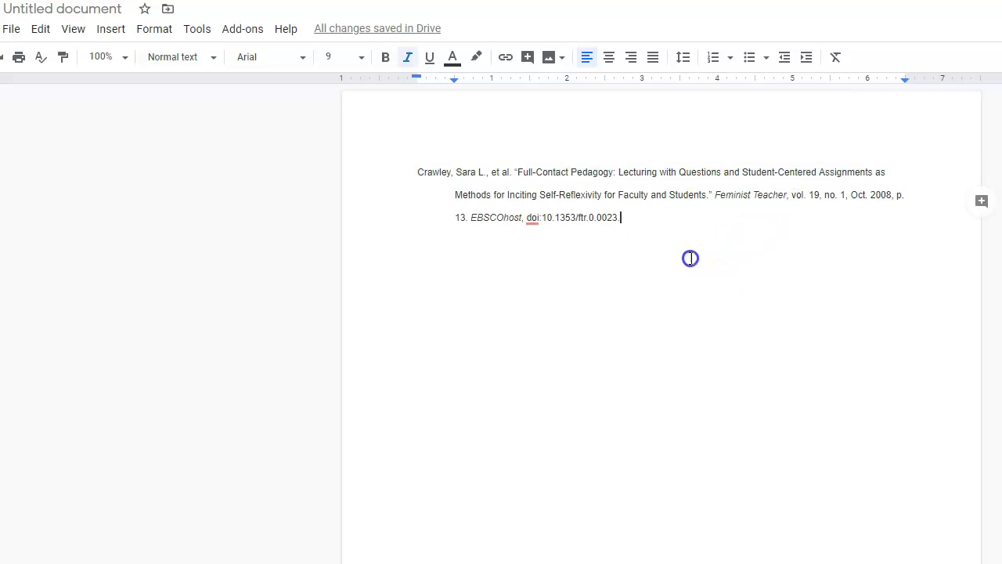
drag(471, 217, 540, 217)
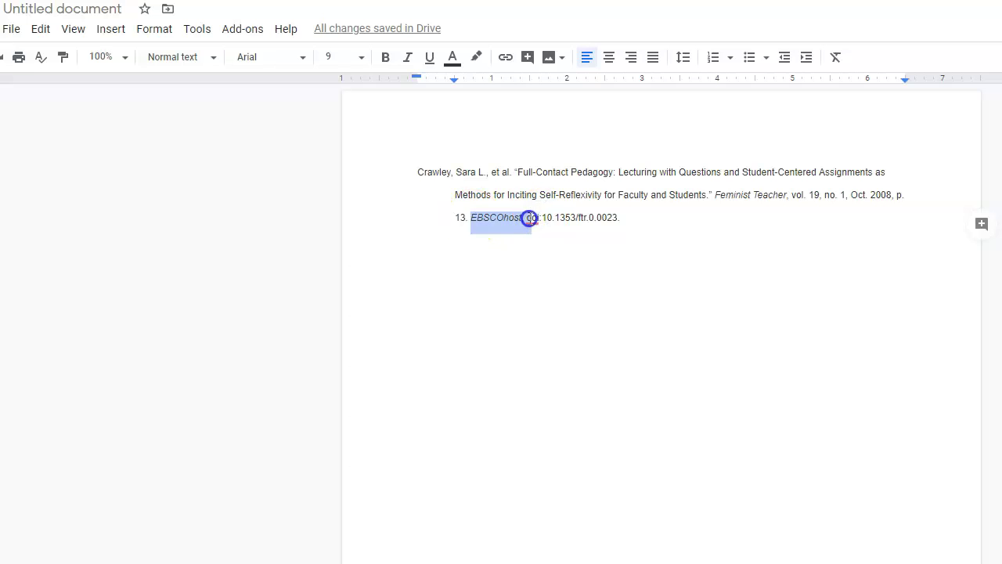
click(681, 224)
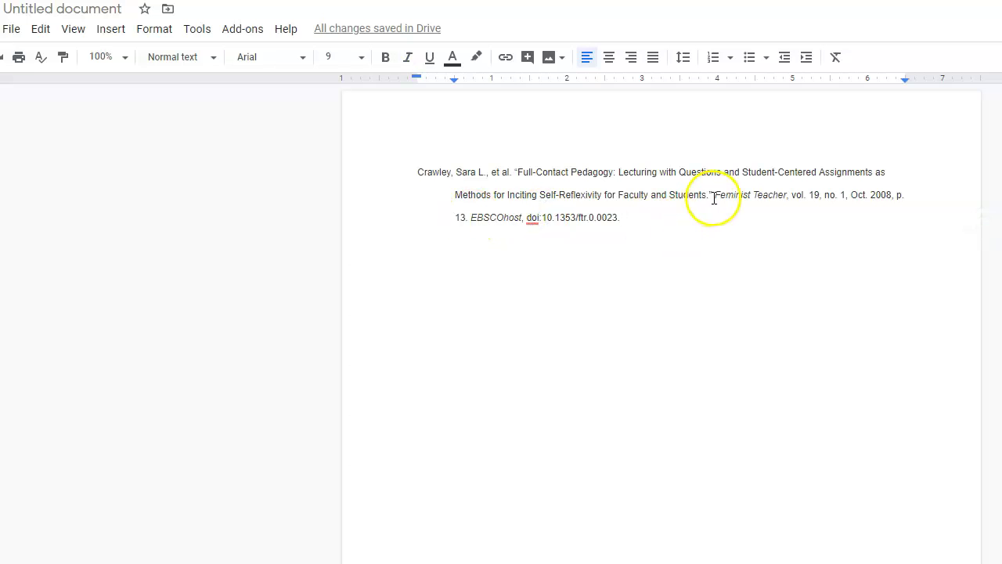
drag(713, 195, 773, 193)
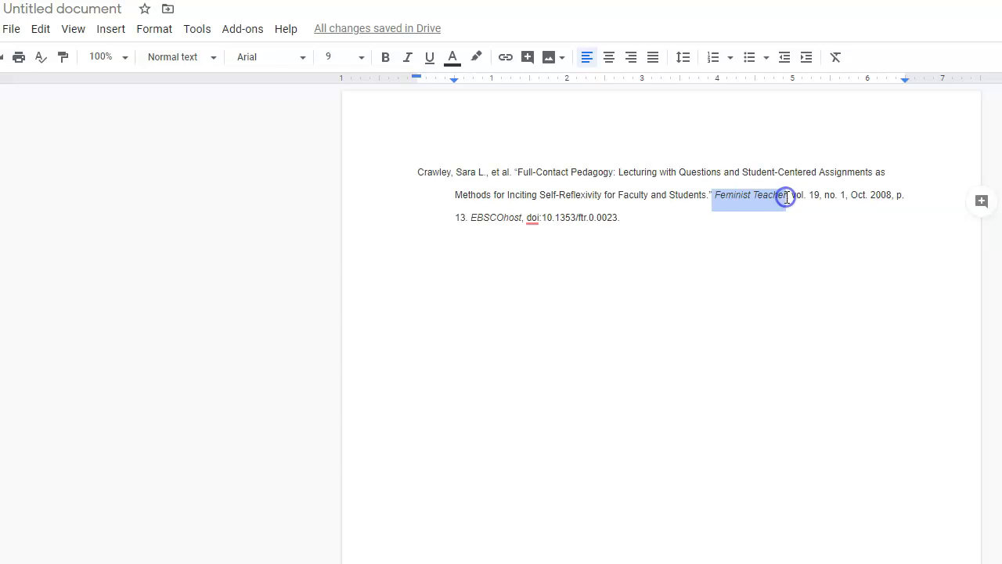
click(648, 221)
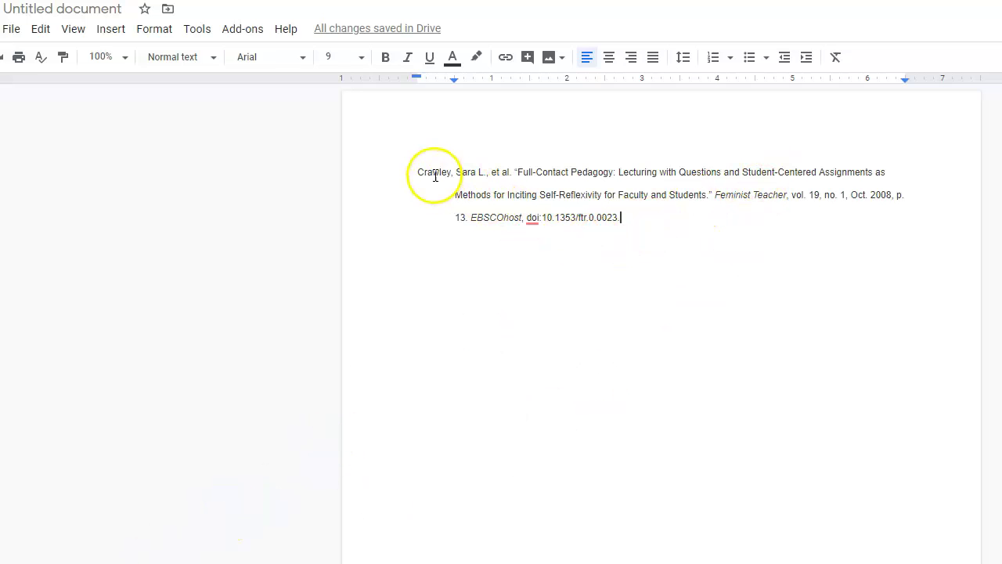
drag(419, 172, 490, 179)
click(153, 30)
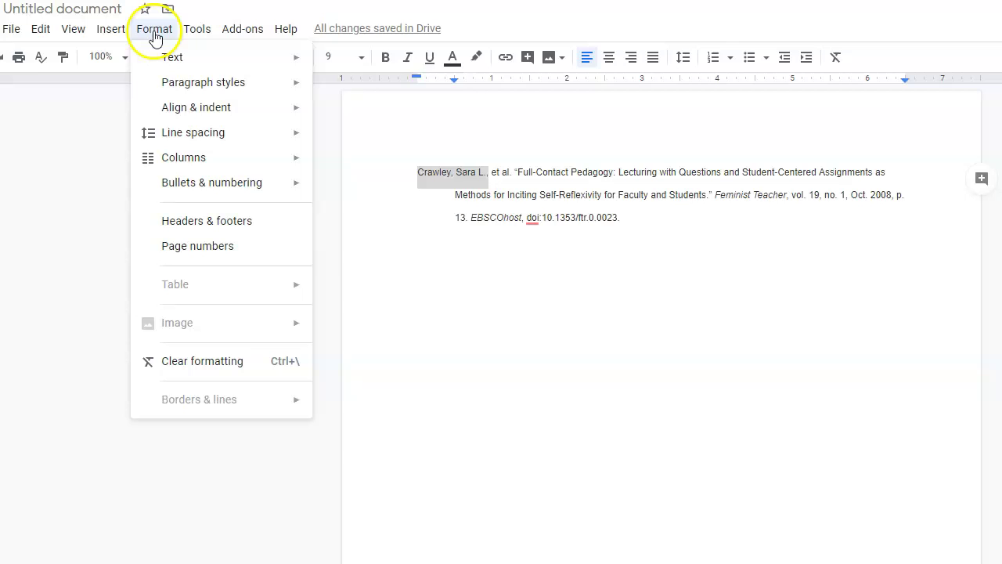
mouse_move(165, 61)
click(360, 251)
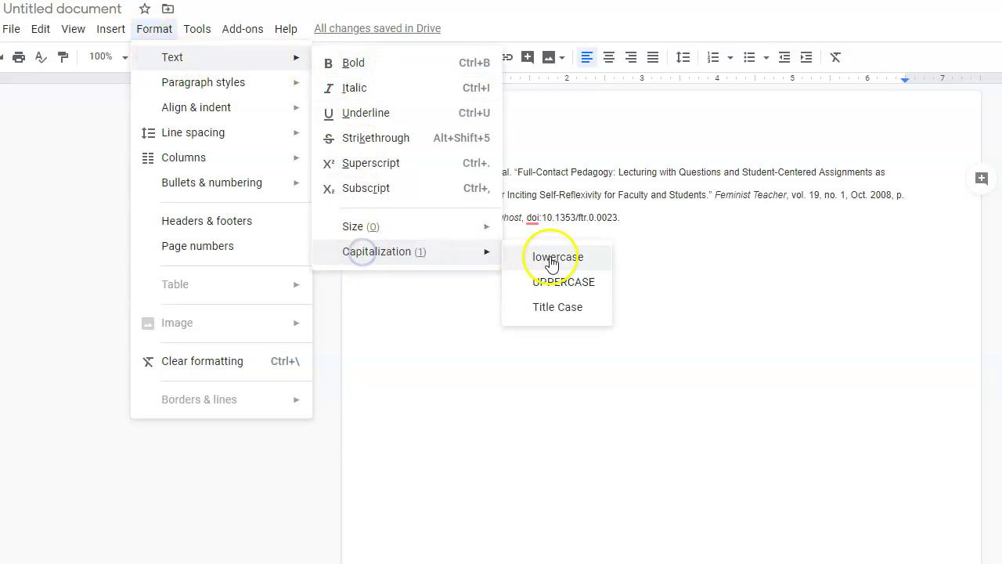
click(553, 282)
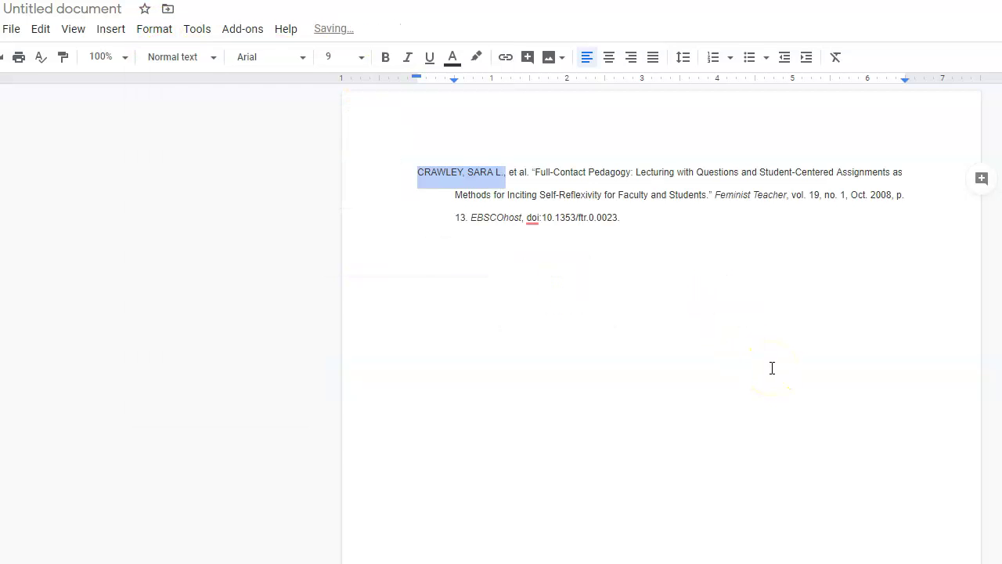
click(682, 290)
drag(418, 171, 498, 173)
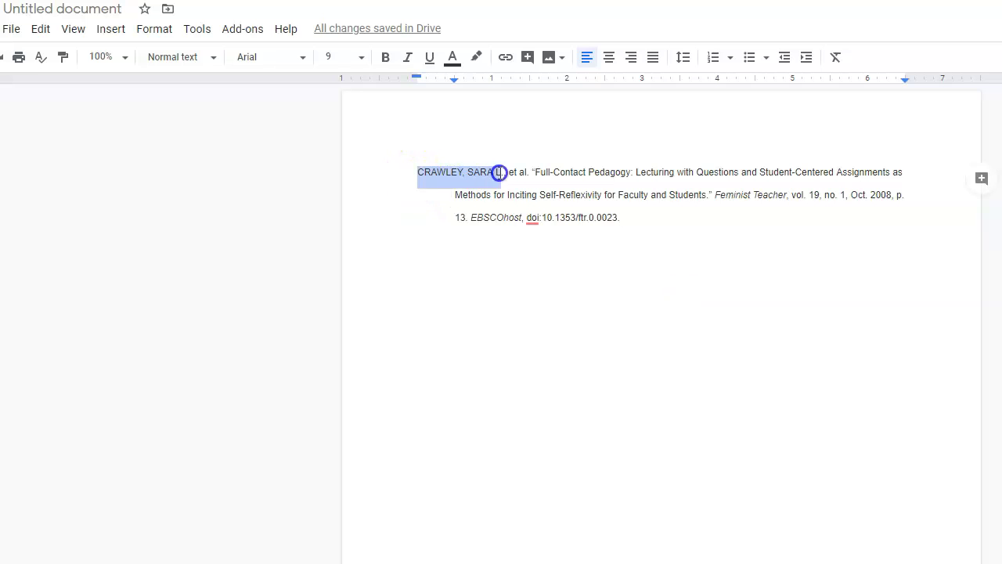
click(183, 35)
click(160, 32)
mouse_move(163, 62)
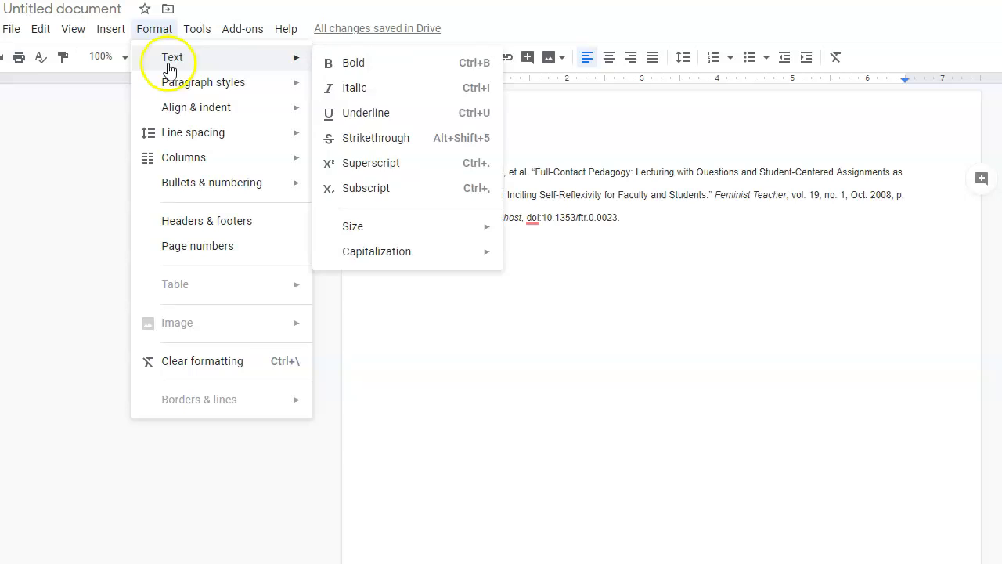
mouse_move(408, 256)
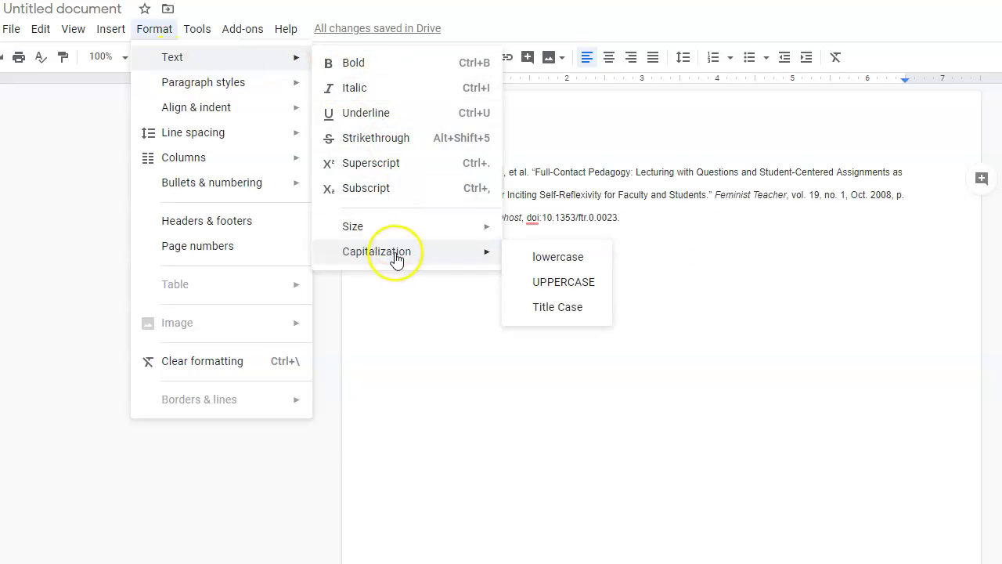
click(579, 306)
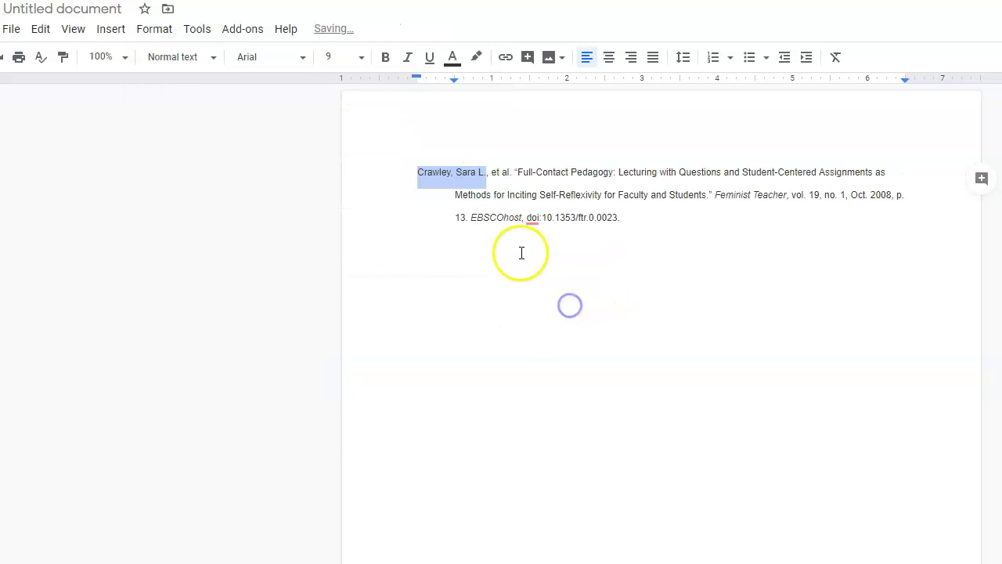
click(521, 252)
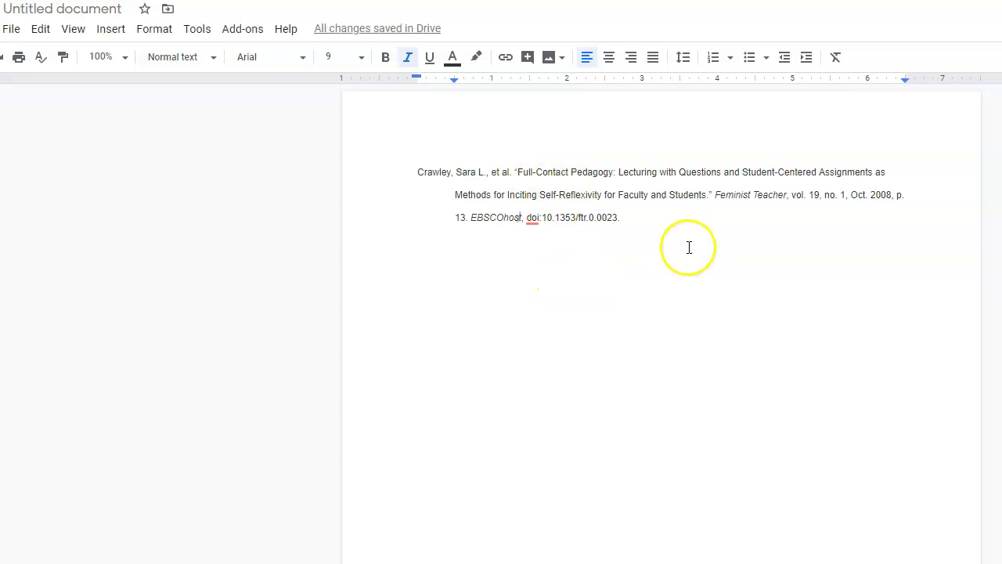